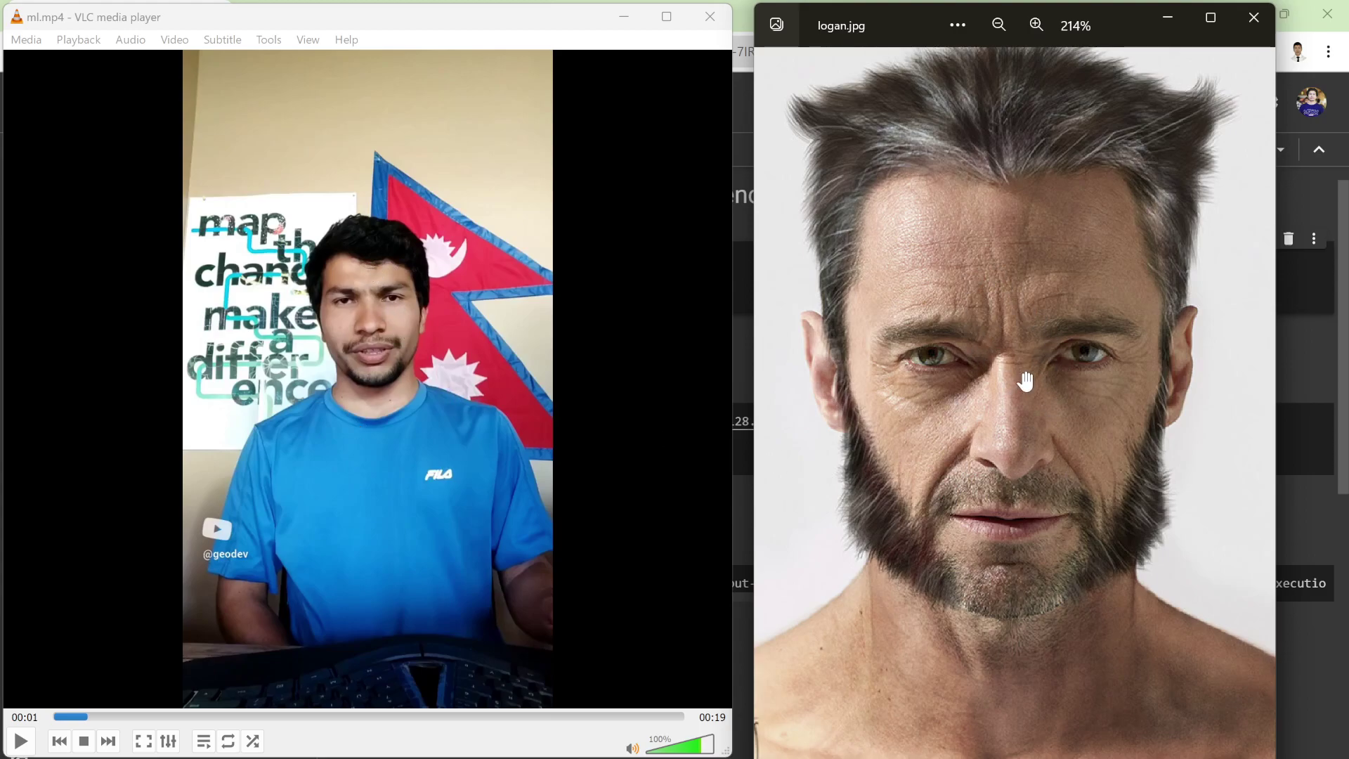
Close the ml.mp4 video and logan.jpg photo previews to bring back the roop notebook
{"action": "left_click", "coordinate": [1340, 199]}
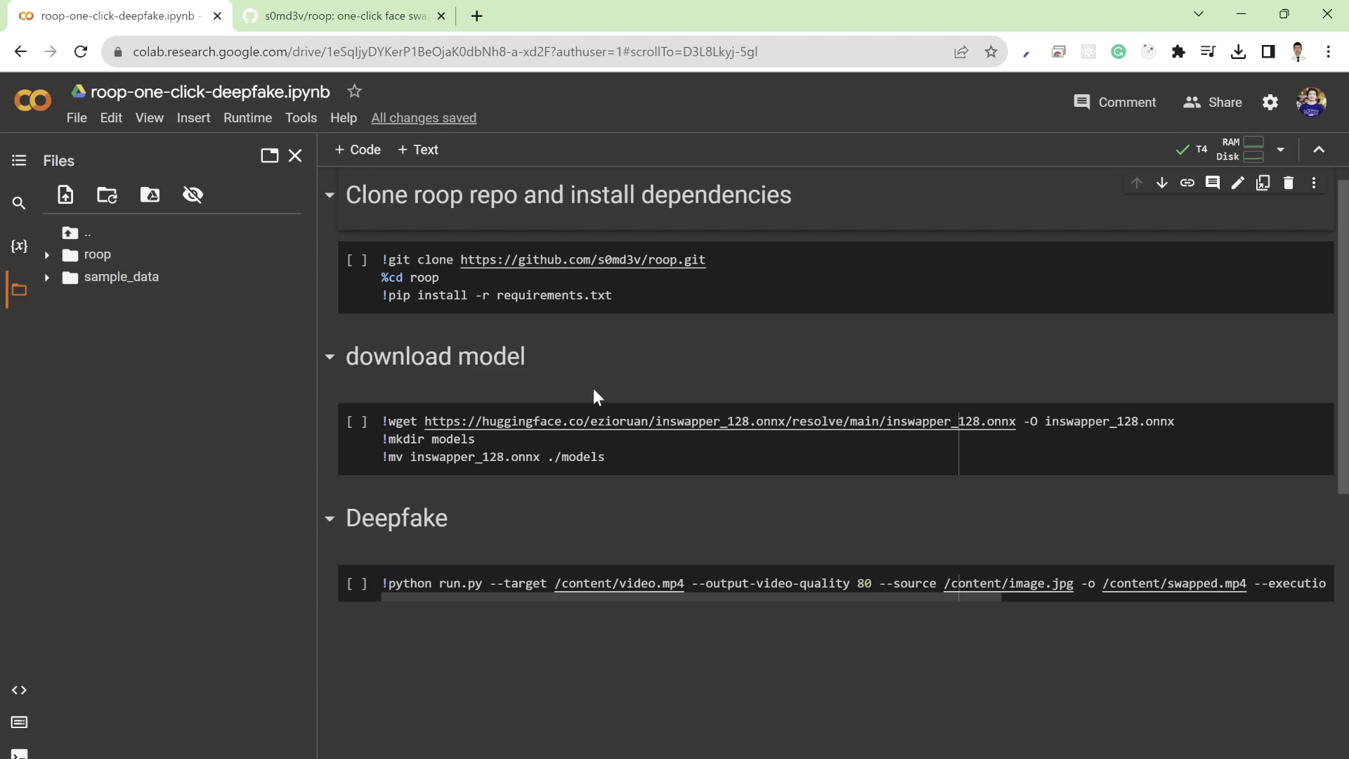
Upload logan.jpg and ml.mp4 from Downloads into the Colab session files, accepting the deletion warning
{"action": "left_click", "coordinate": [745, 473]}
{"action": "left_click", "coordinate": [917, 748]}
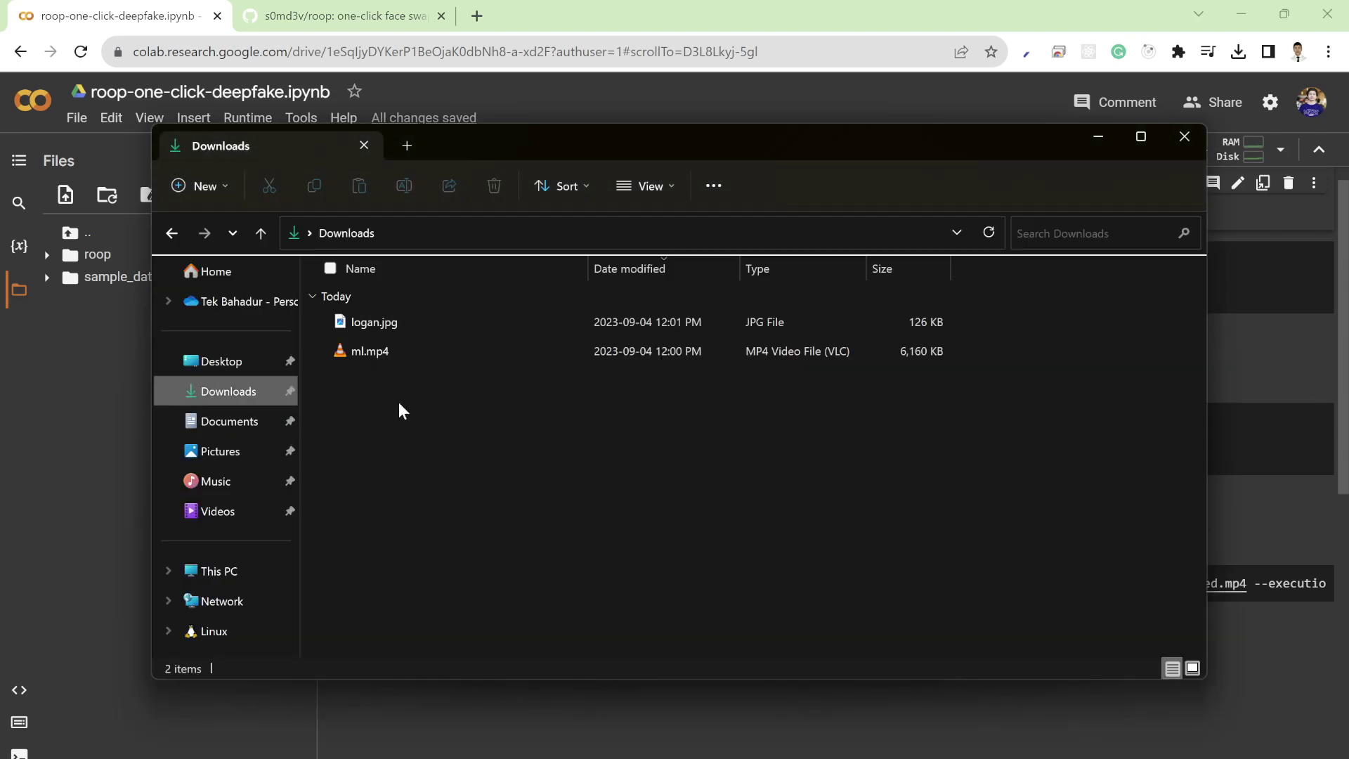
{"action": "mouse_move", "coordinate": [377, 385]}
{"action": "left_mouse_down"}
{"action": "mouse_move", "coordinate": [389, 313]}
{"action": "mouse_move", "coordinate": [101, 394]}
{"action": "left_mouse_up"}
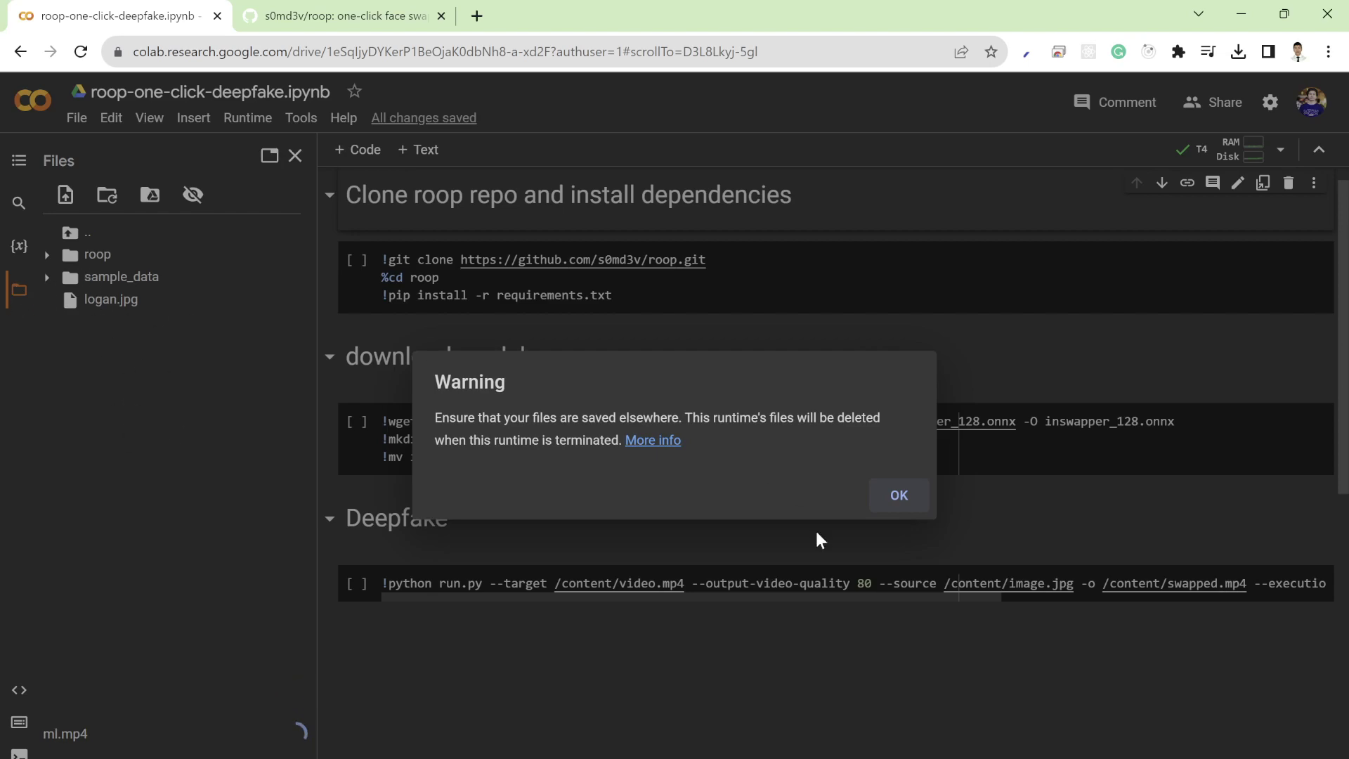
{"action": "left_click", "coordinate": [896, 498]}
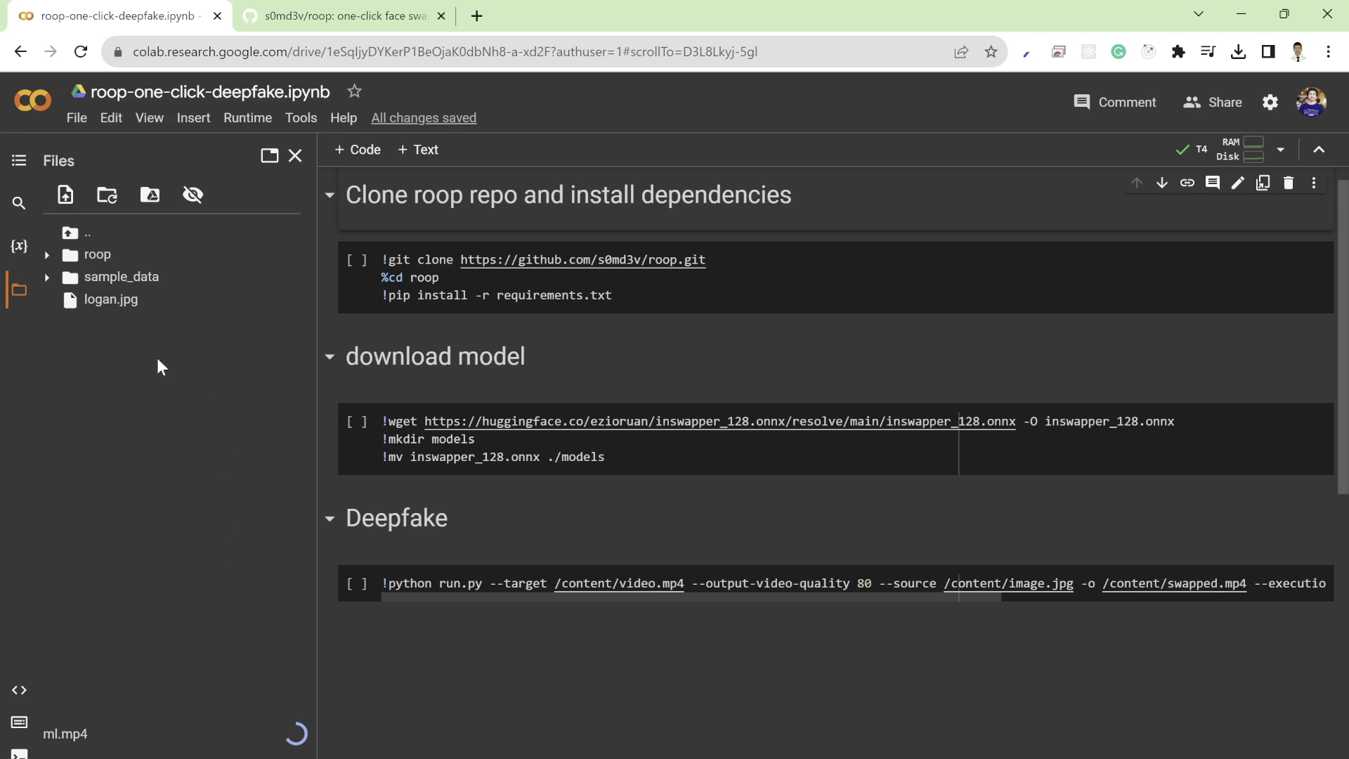
Run the 'Clone roop repo and install dependencies' cell, glancing at the roop GitHub page meanwhile
{"action": "left_click", "coordinate": [357, 260]}
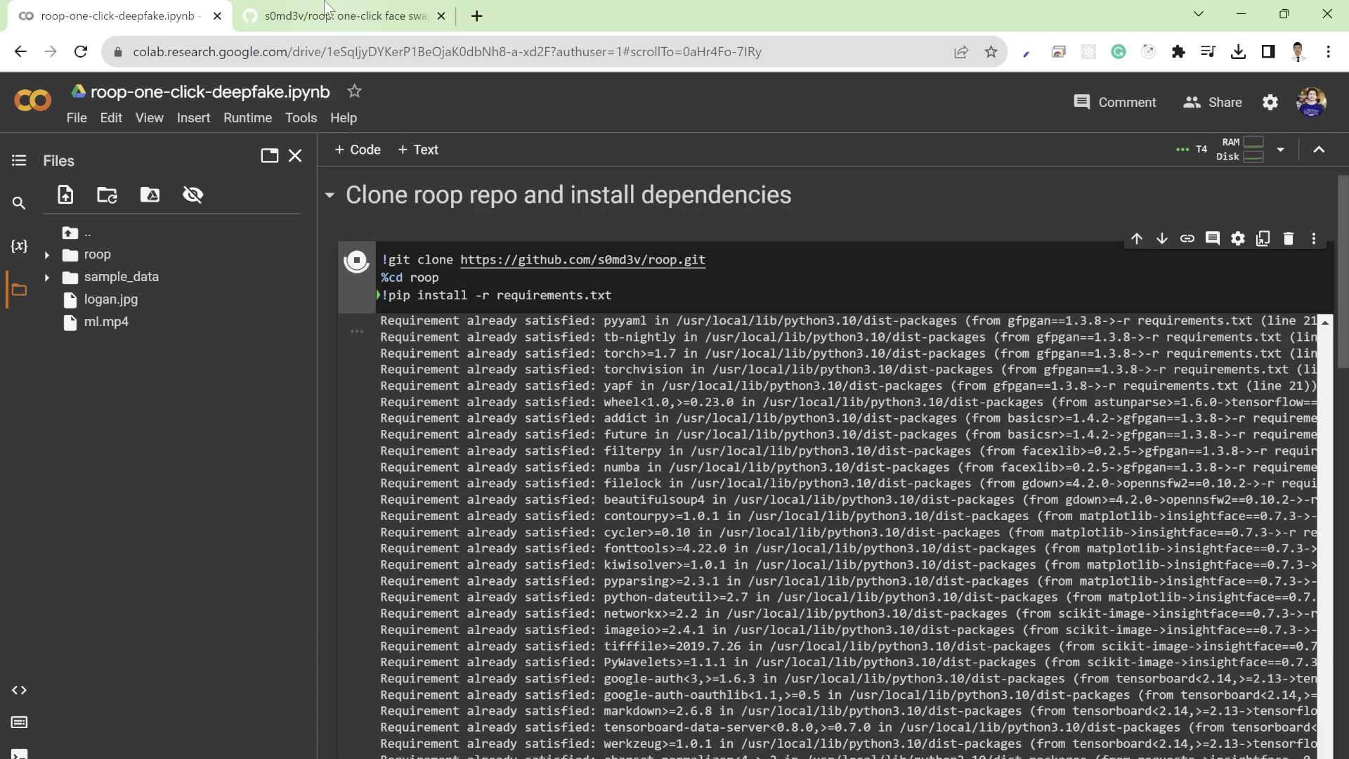
{"action": "left_click", "coordinate": [329, 15]}
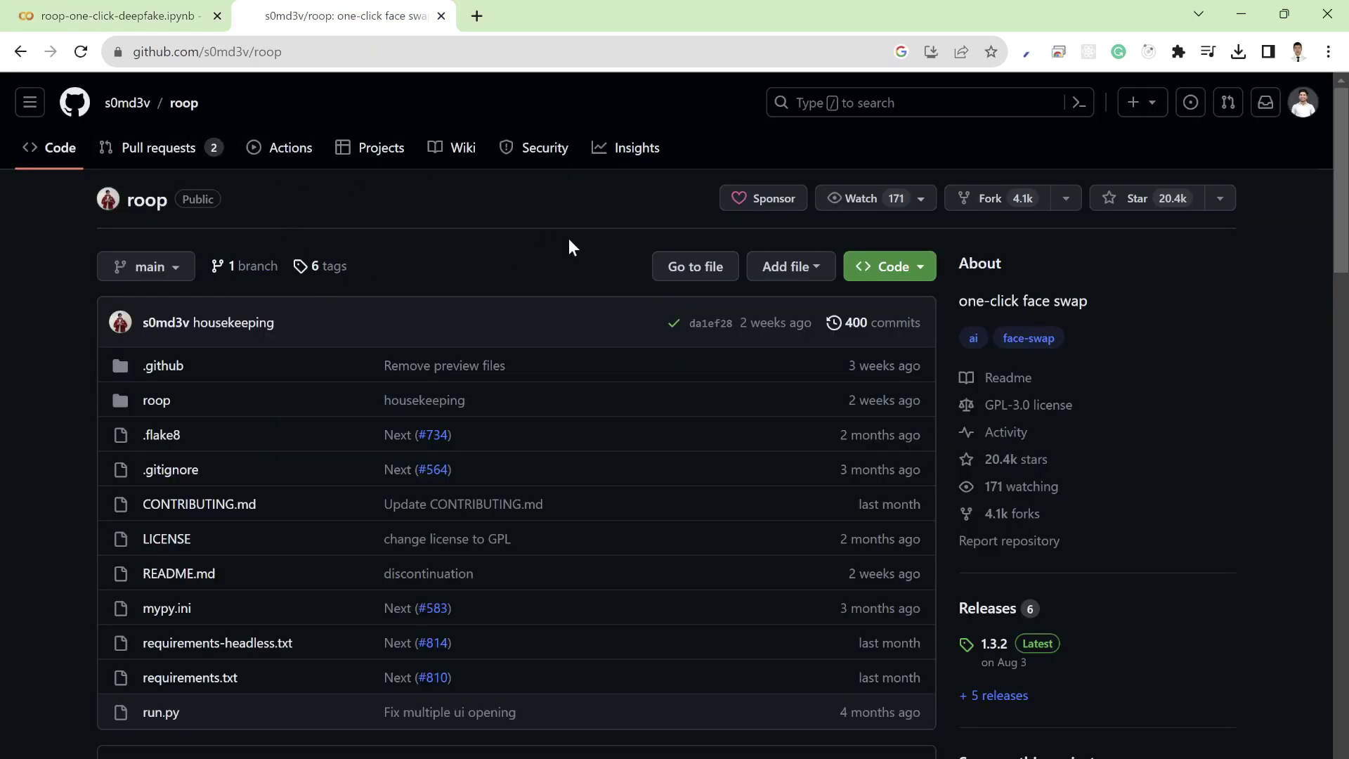
{"action": "left_click", "coordinate": [118, 15]}
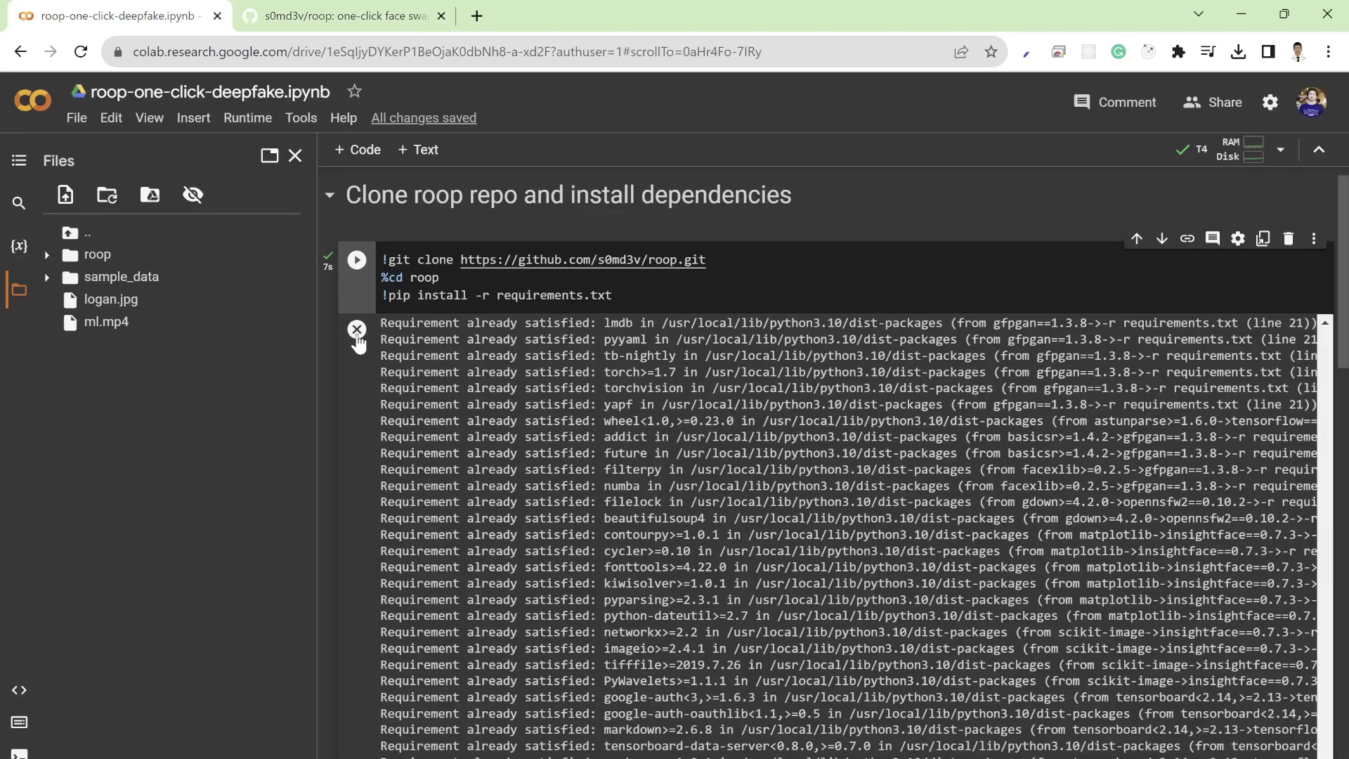
Download the inswapper_128.onnx model, clearing the install and download outputs
{"action": "left_click", "coordinate": [356, 330]}
{"action": "left_click", "coordinate": [357, 423]}
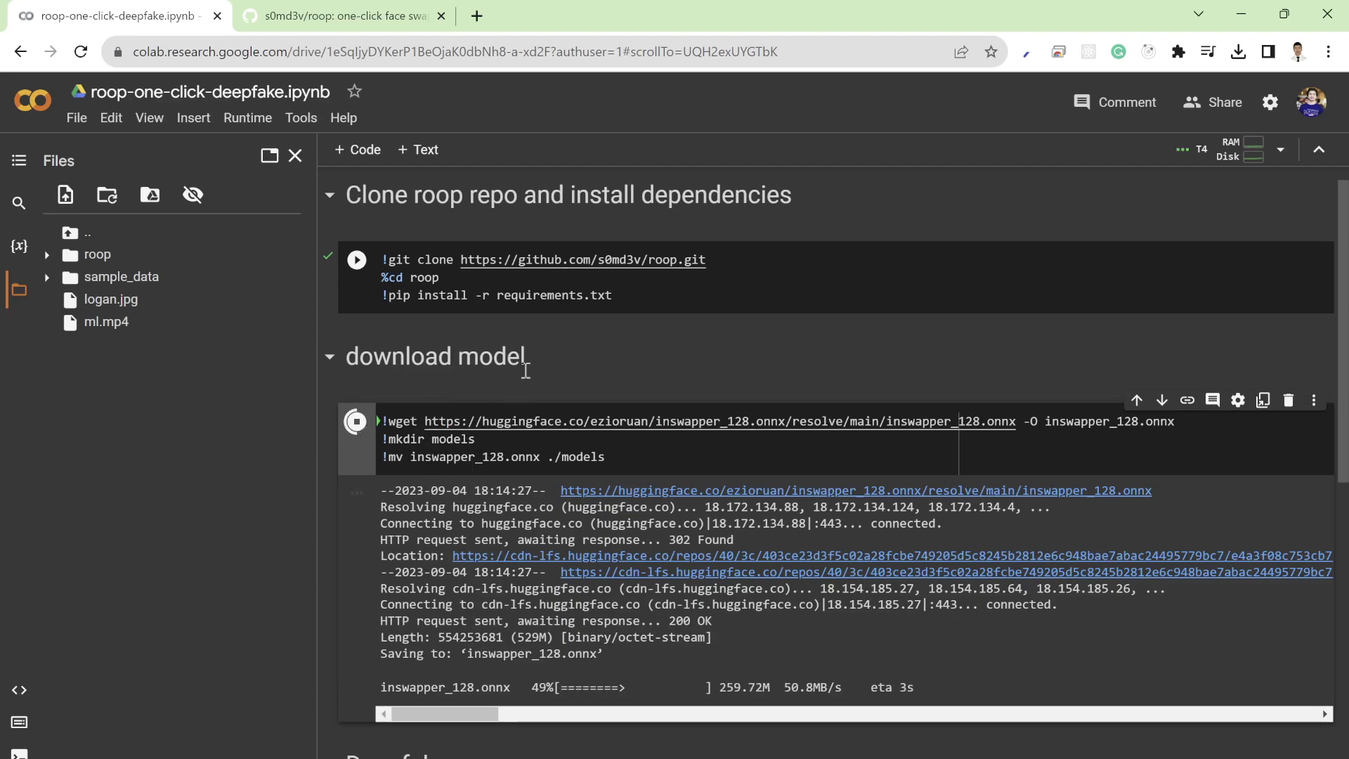
{"action": "scroll", "coordinate": [507, 421], "scroll_direction": "down", "scroll_amount": 1}
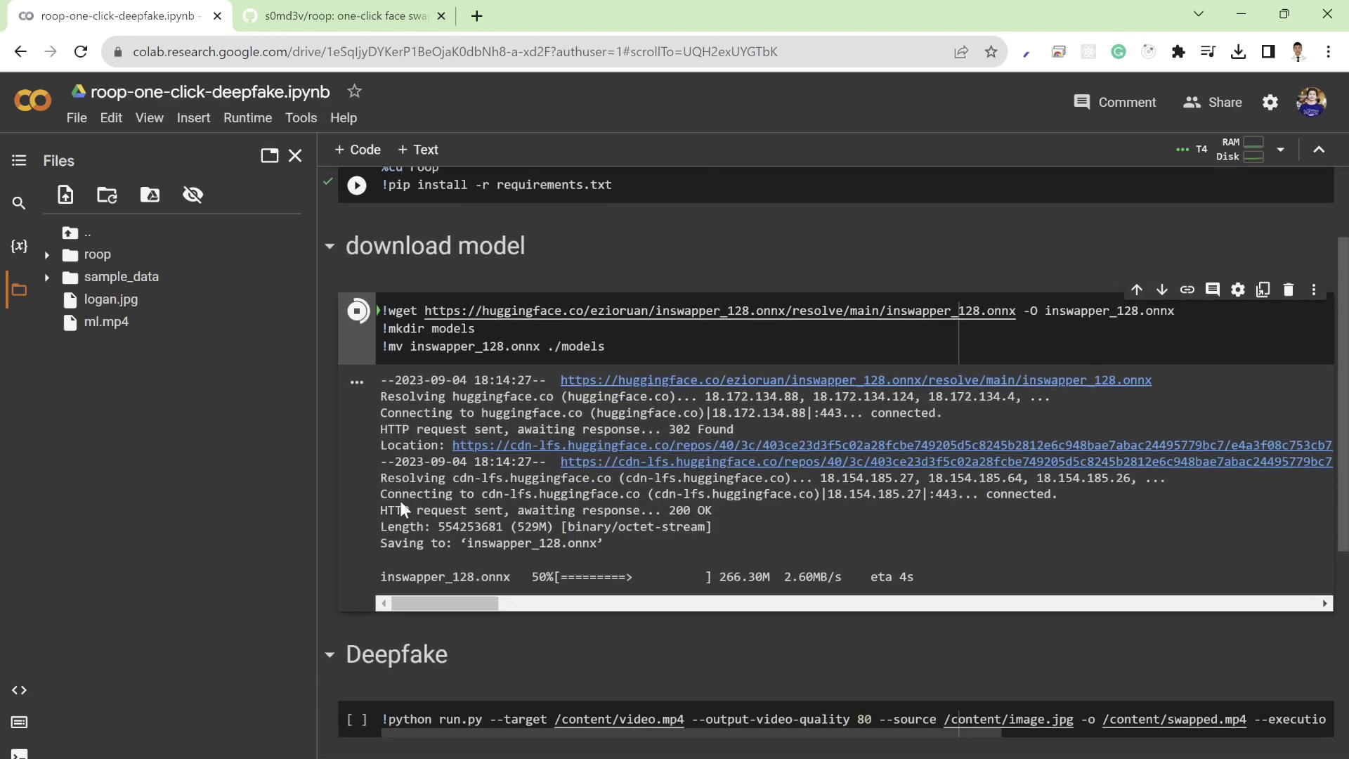
{"action": "left_click", "coordinate": [356, 381]}
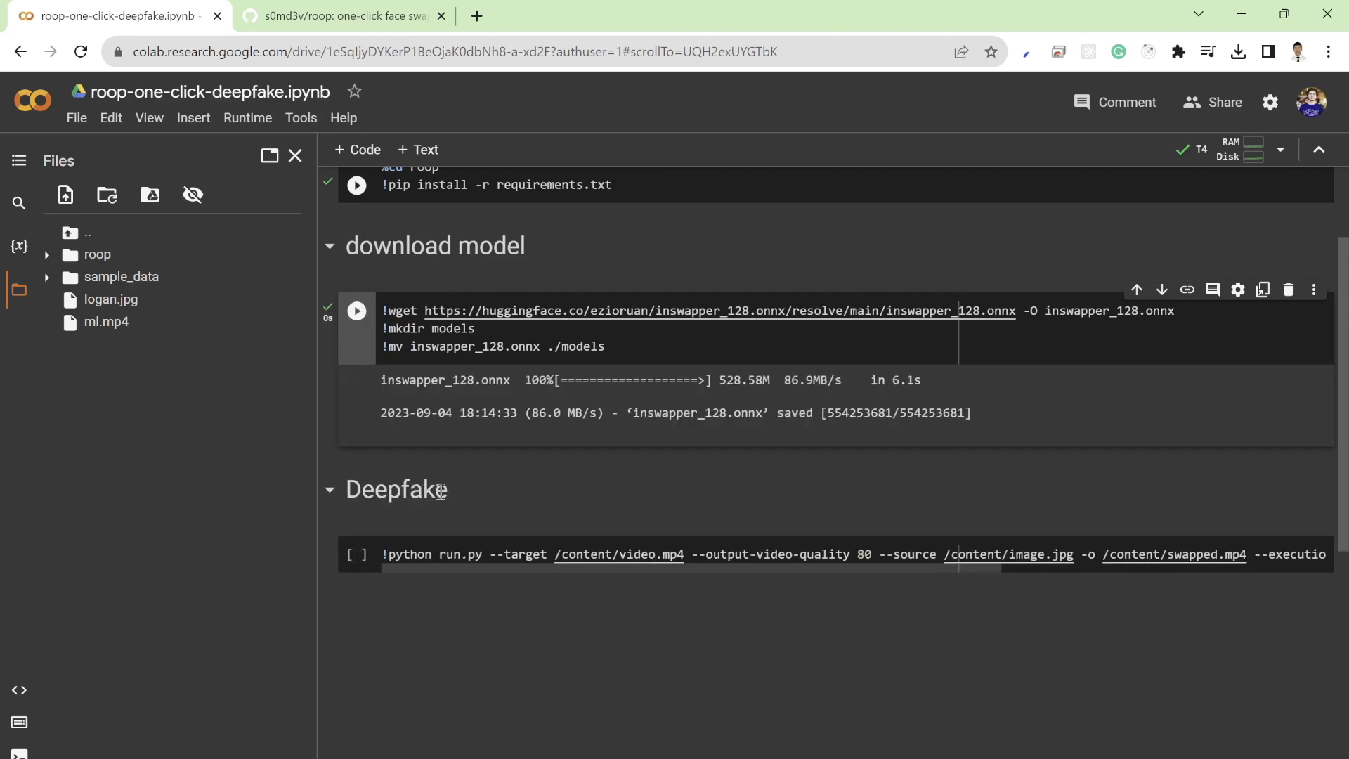
{"action": "left_click", "coordinate": [482, 554]}
Change the Deepfake command's file names from 'video' and 'image' to ml and logan
{"action": "double_click", "coordinate": [638, 553]}
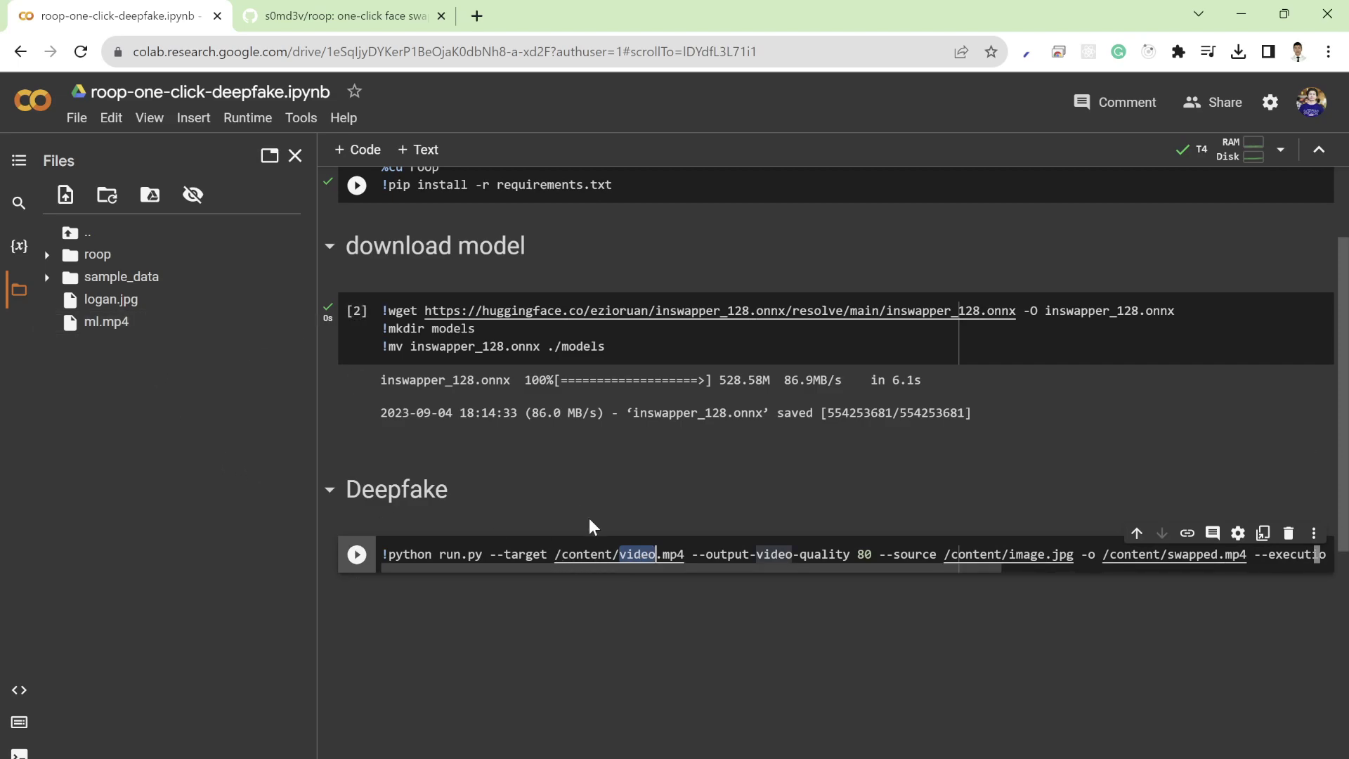
{"action": "type", "text": "ml"}
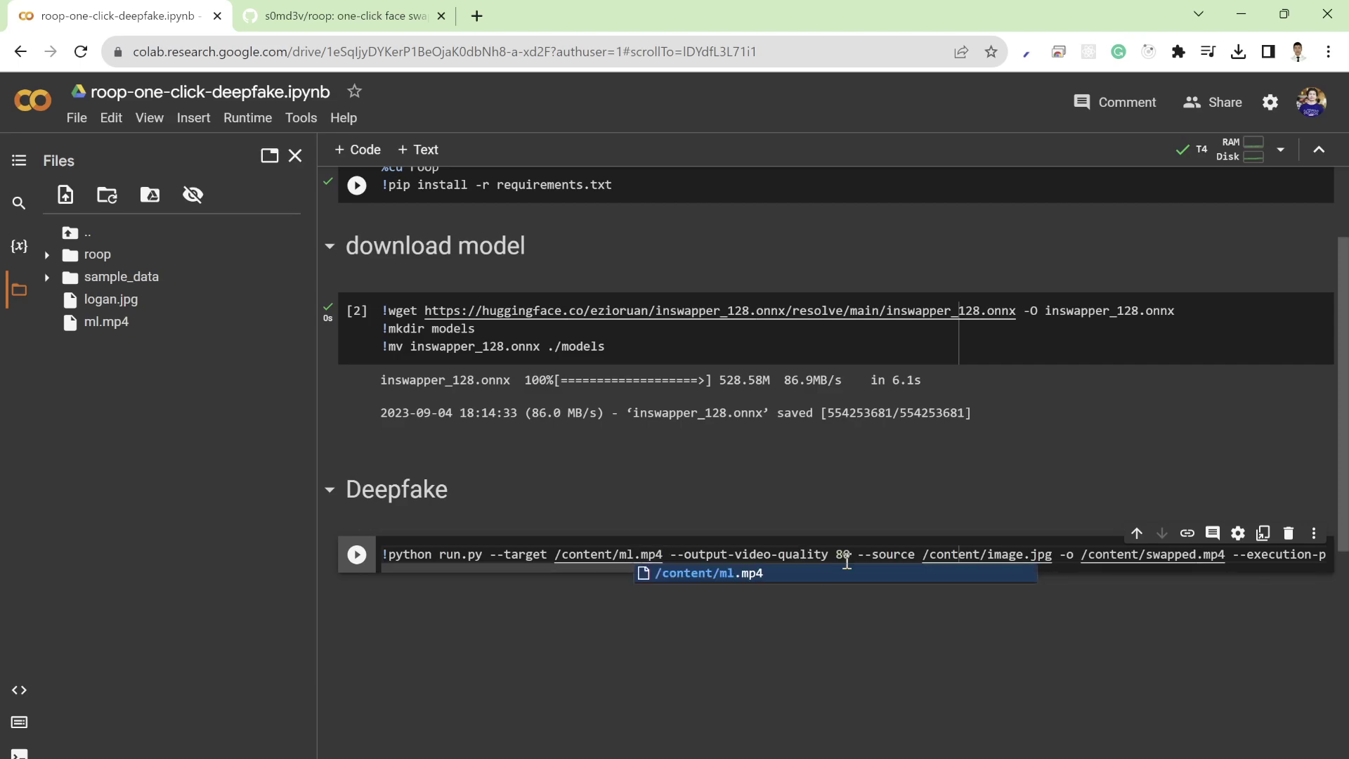
{"action": "double_click", "coordinate": [1007, 555]}
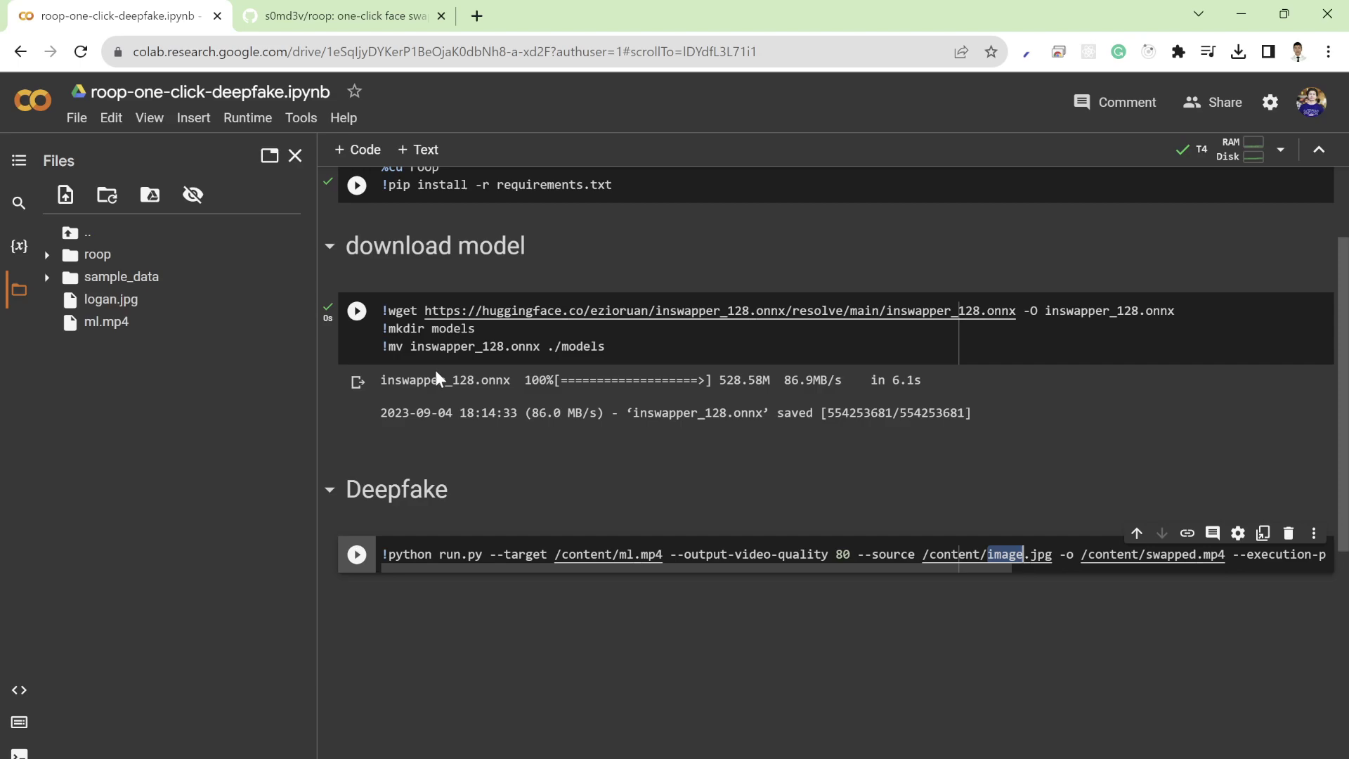
{"action": "type", "text": "logan"}
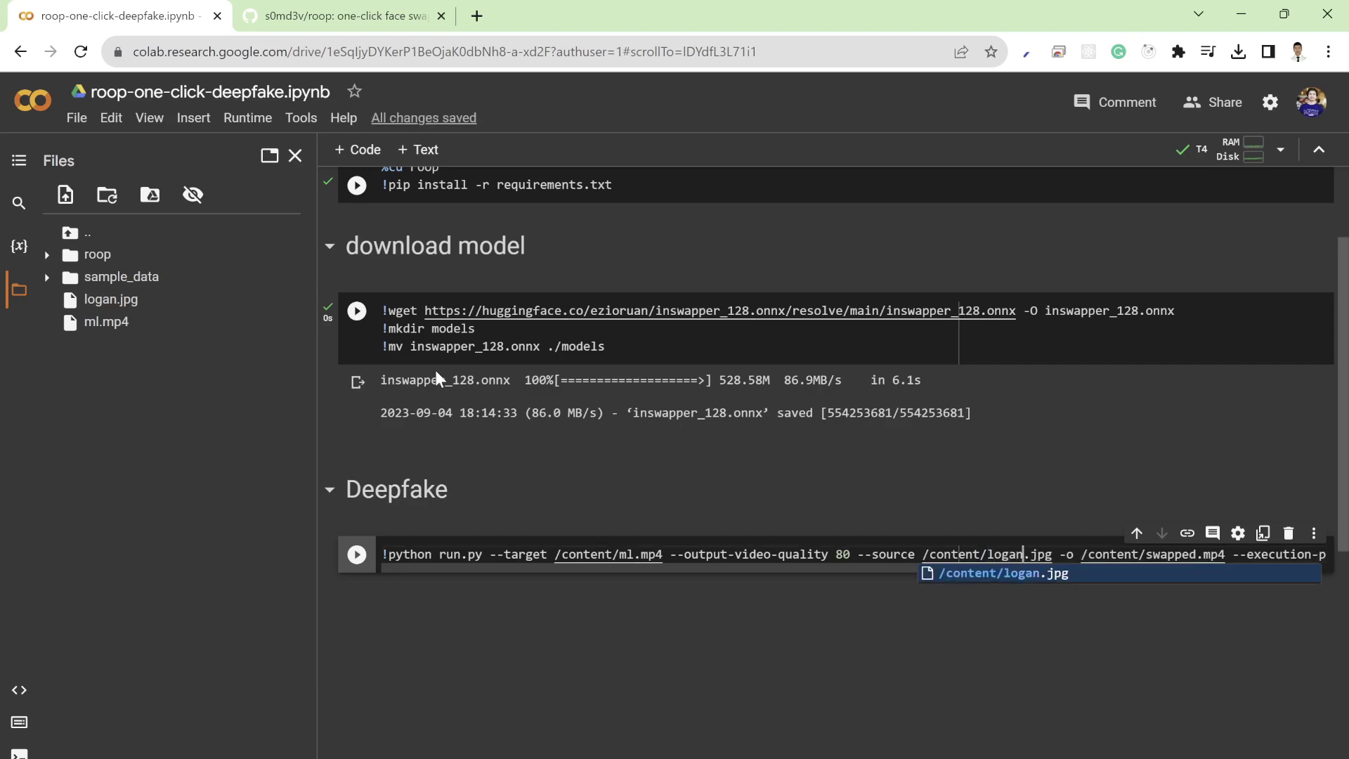
Run the face-swap command, then download and open the resulting swapped.mp4
{"action": "left_click", "coordinate": [356, 555]}
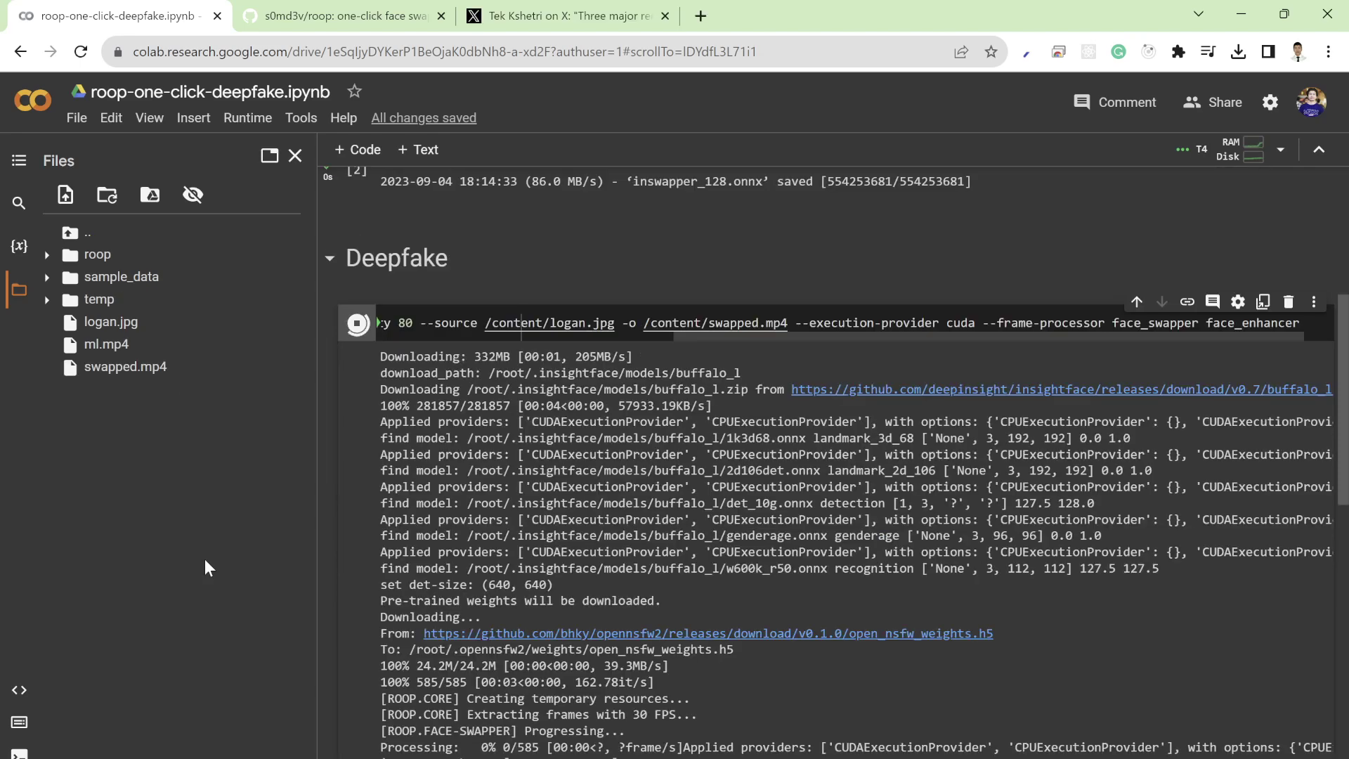
{"action": "mouse_move", "coordinate": [158, 367]}
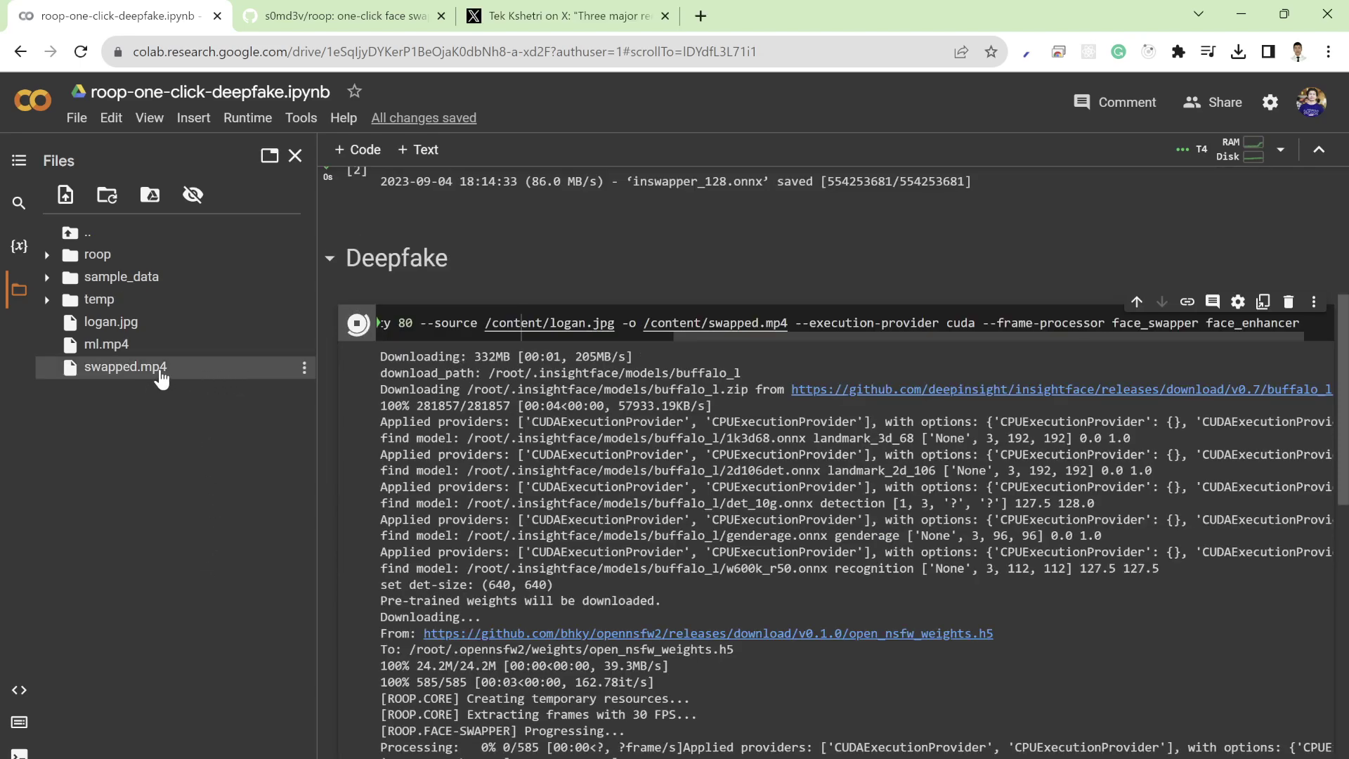
{"action": "left_click", "coordinate": [303, 366]}
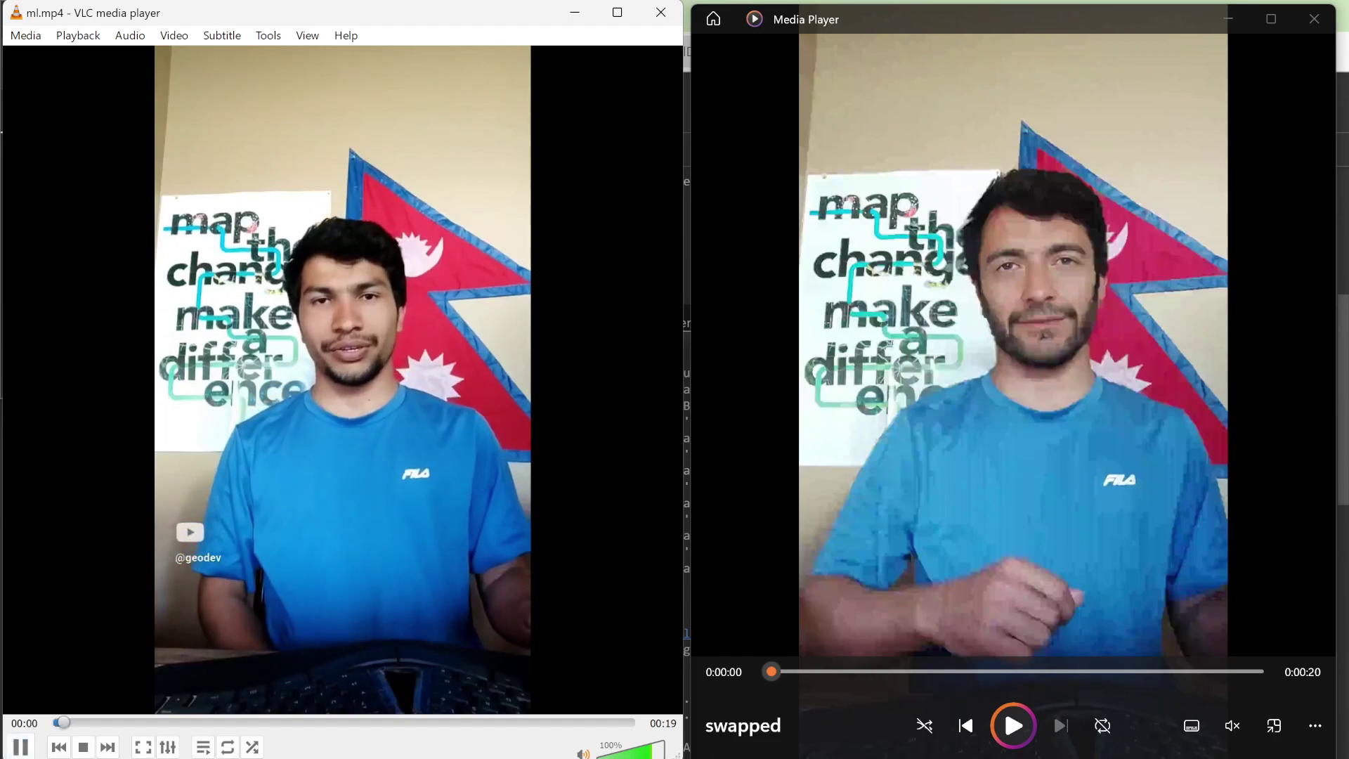
Play swapped.mp4 in Media Player next to the original ml.mp4 in VLC
{"action": "left_click", "coordinate": [1012, 725]}
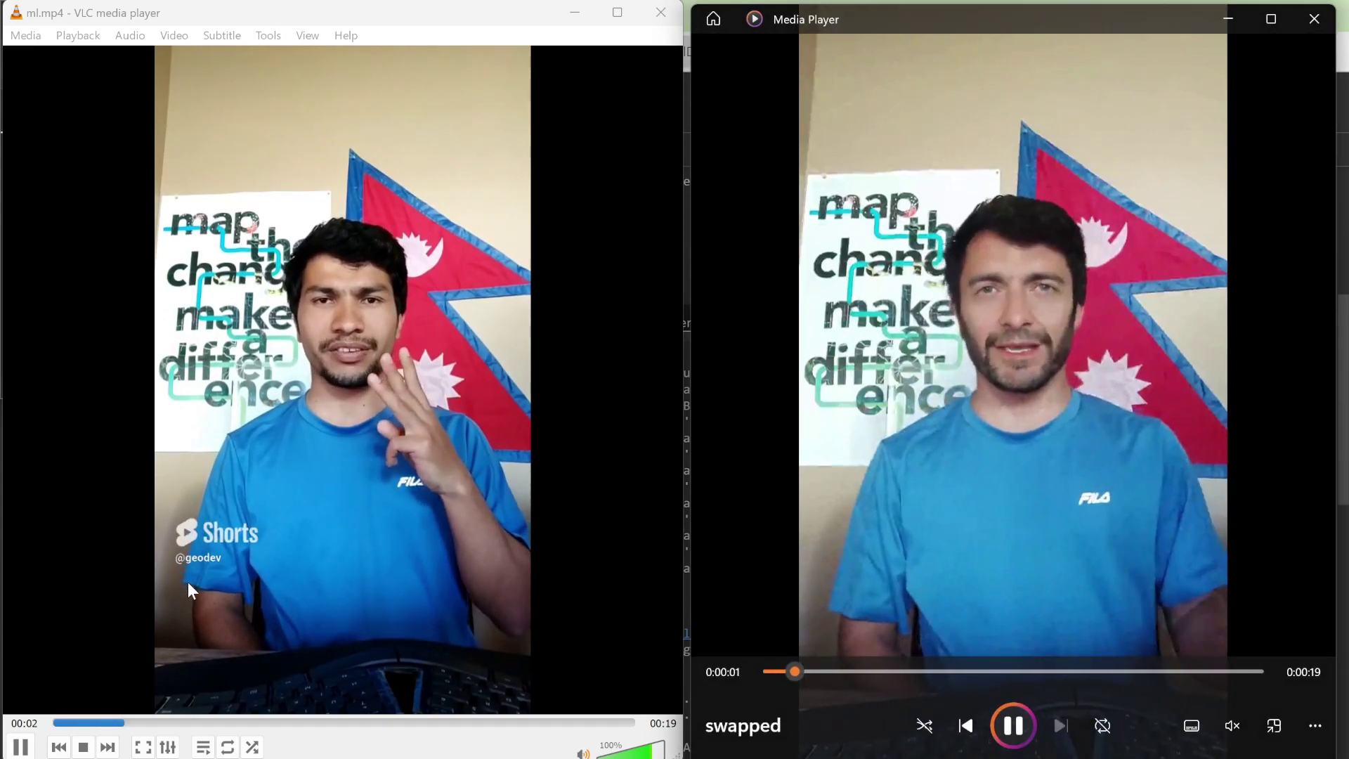